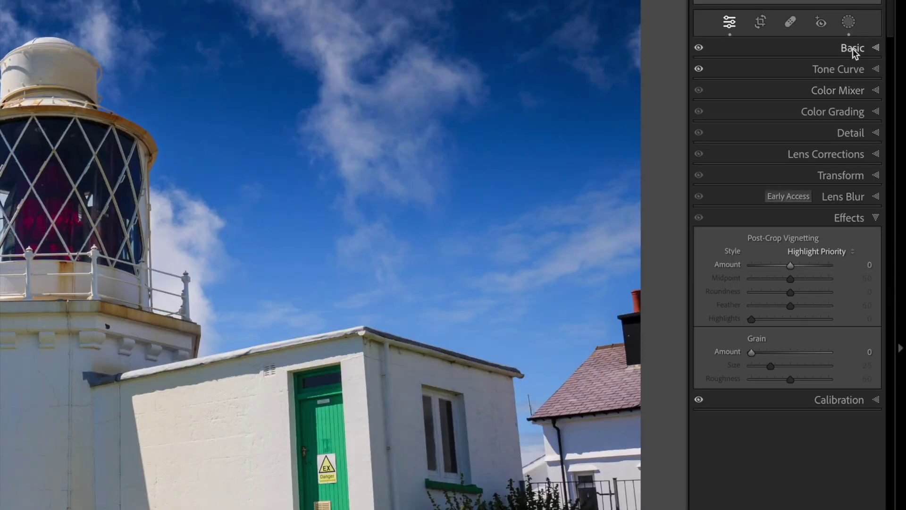
# Step: Add a control point to the lighthouse photo's tone curve in Lightroom Classic
pyautogui.click(853, 49)
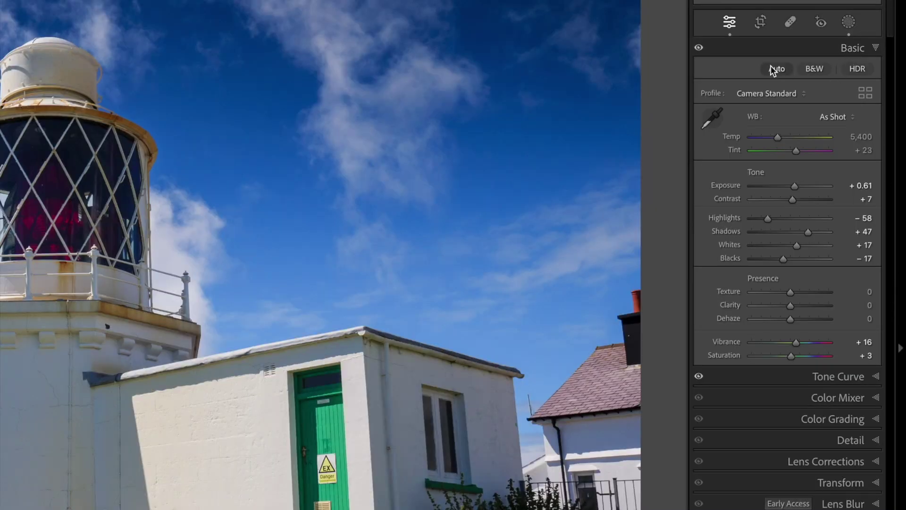
pyautogui.click(856, 48)
pyautogui.click(842, 67)
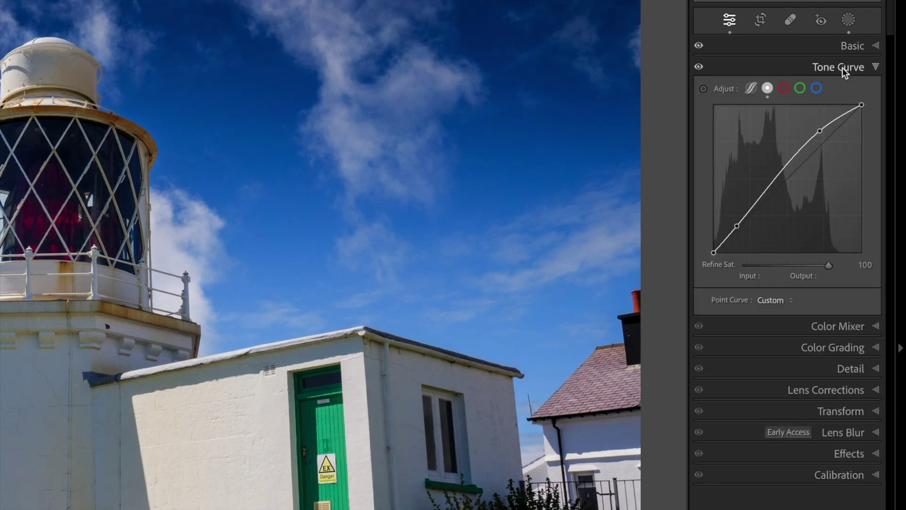
pyautogui.click(737, 228)
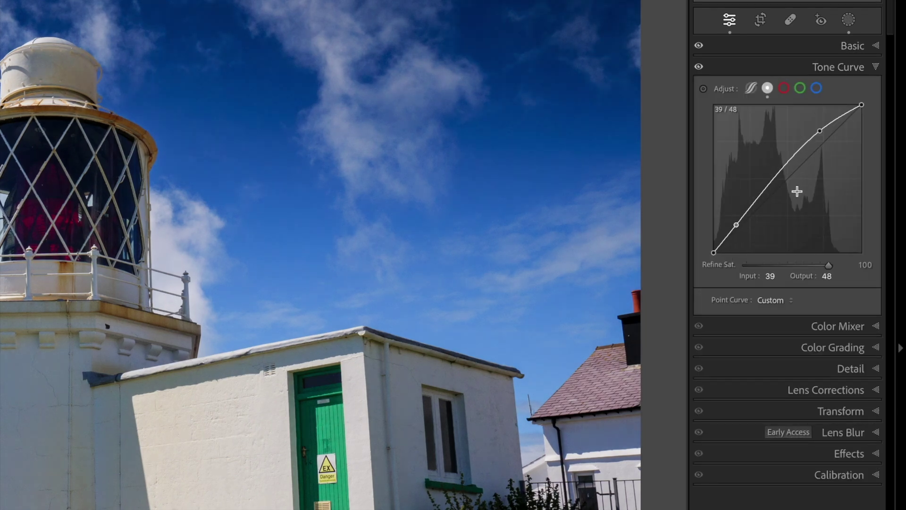
pyautogui.click(857, 68)
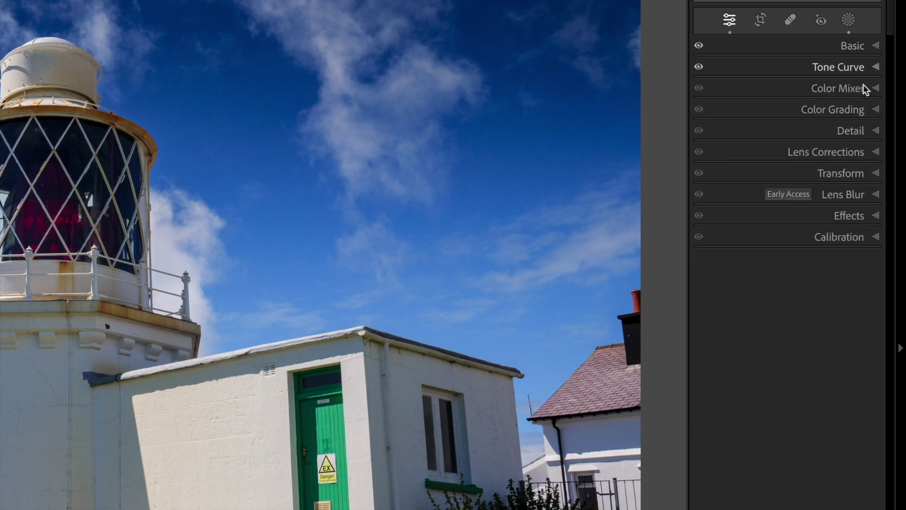
# Step: Turn on Remove Chromatic Aberration and Enable Profile Corrections in Lens Corrections
pyautogui.click(840, 154)
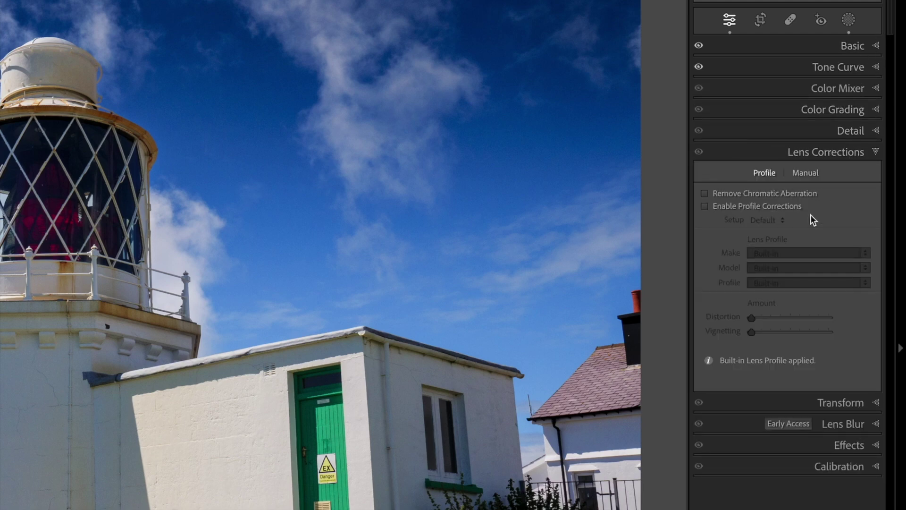
pyautogui.click(705, 194)
pyautogui.click(705, 206)
# Step: In Camera Raw, review the Light sliders and bring up the Curve panel
pyautogui.click(840, 151)
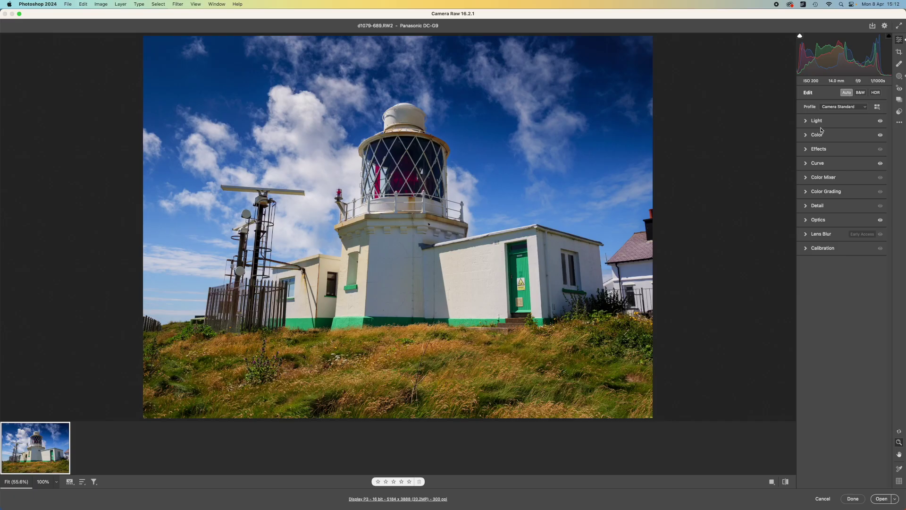
pyautogui.click(806, 122)
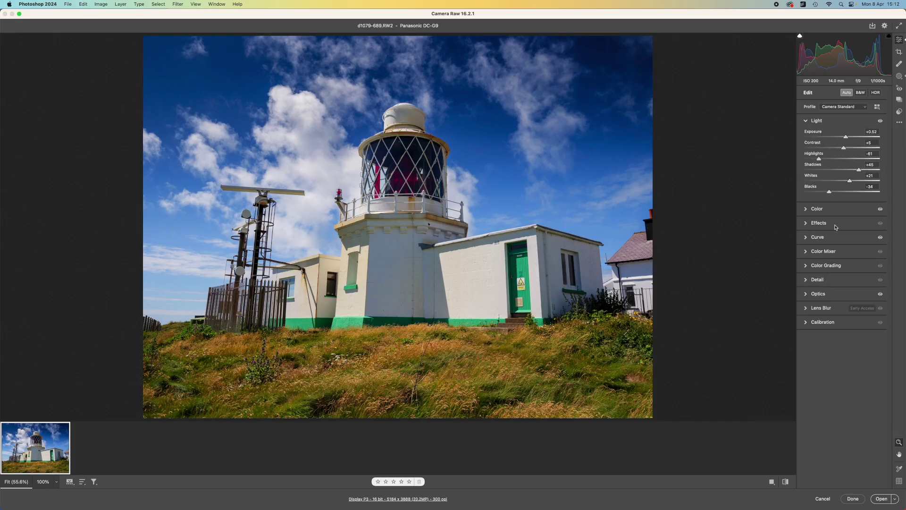
pyautogui.click(807, 237)
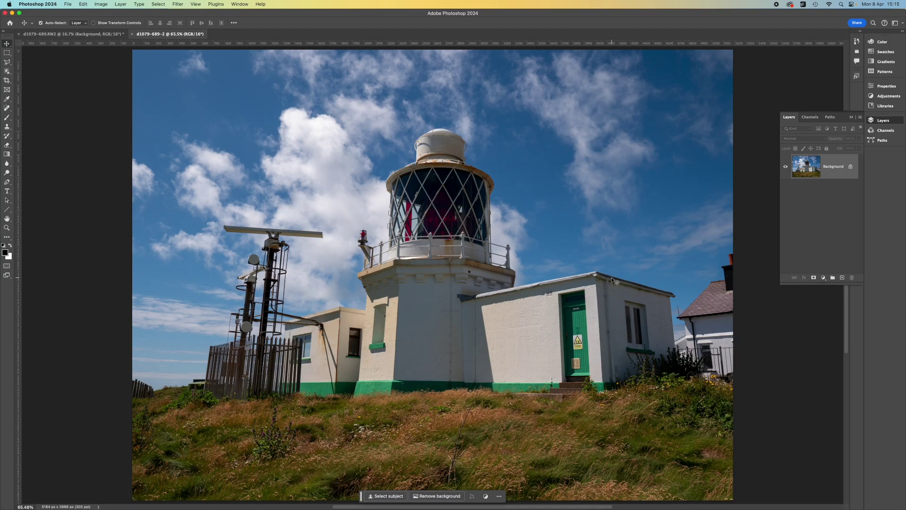
# Step: Add a Curves 1 adjustment layer above the Background to brighten the lighthouse
pyautogui.click(881, 97)
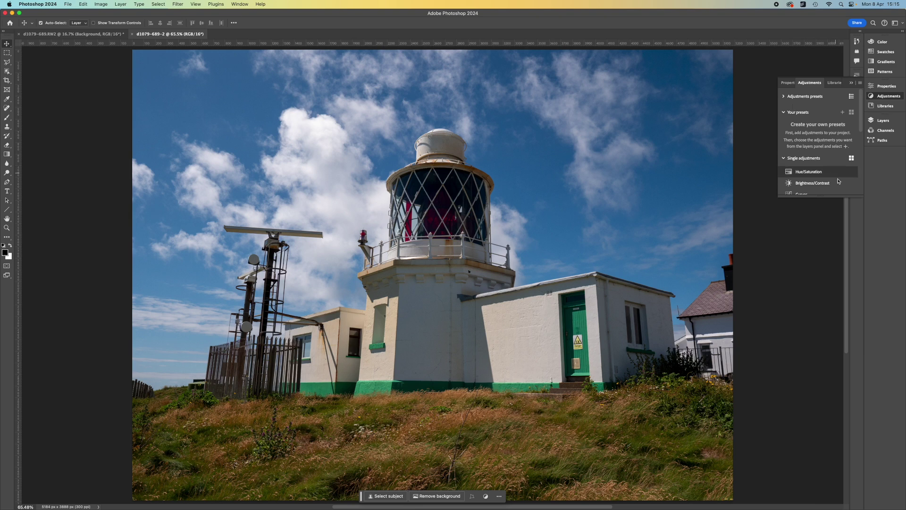
pyautogui.moveTo(844, 197); pyautogui.dragTo(854, 381)
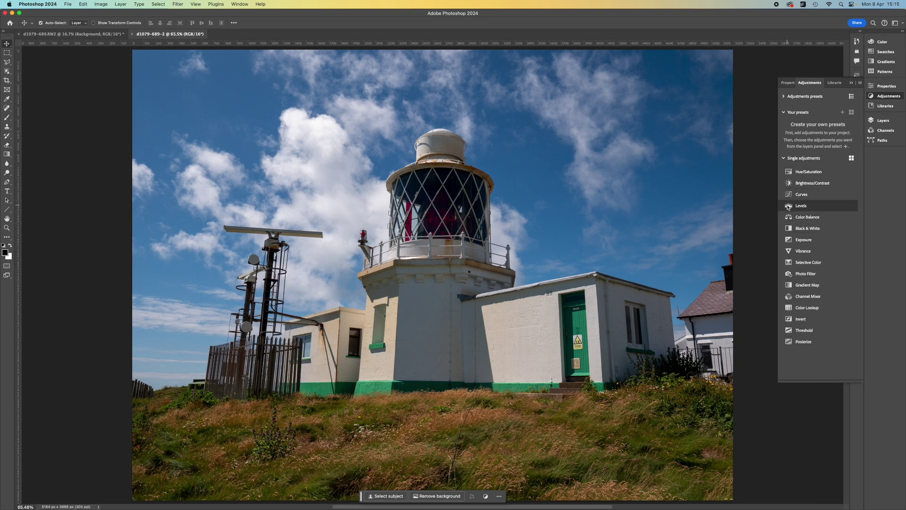
pyautogui.click(801, 194)
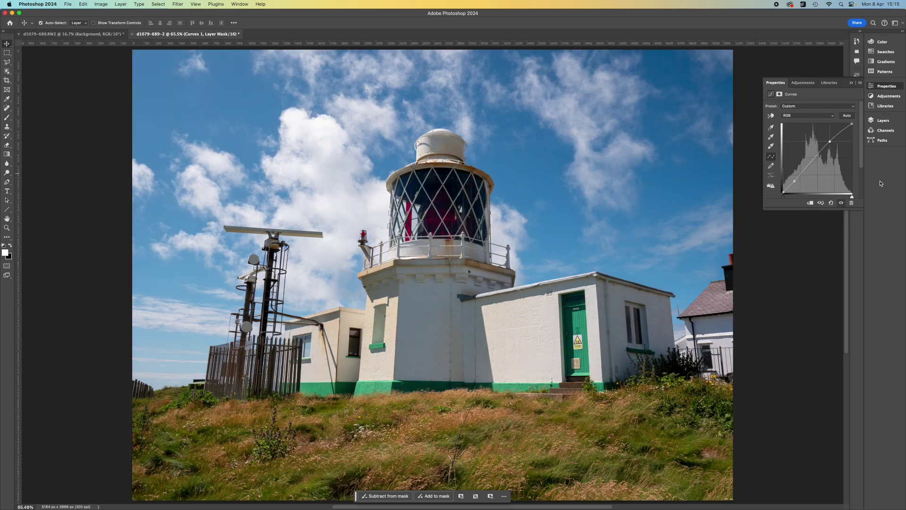
pyautogui.click(876, 122)
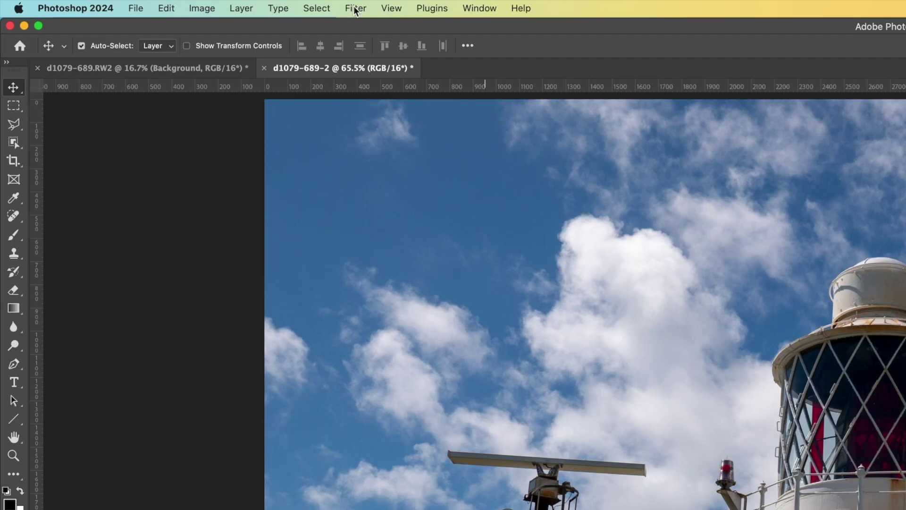
# Step: Open the Camera Raw Filter on d1079-689-2 and reset Shadows and Highlights to 0
pyautogui.click(355, 10)
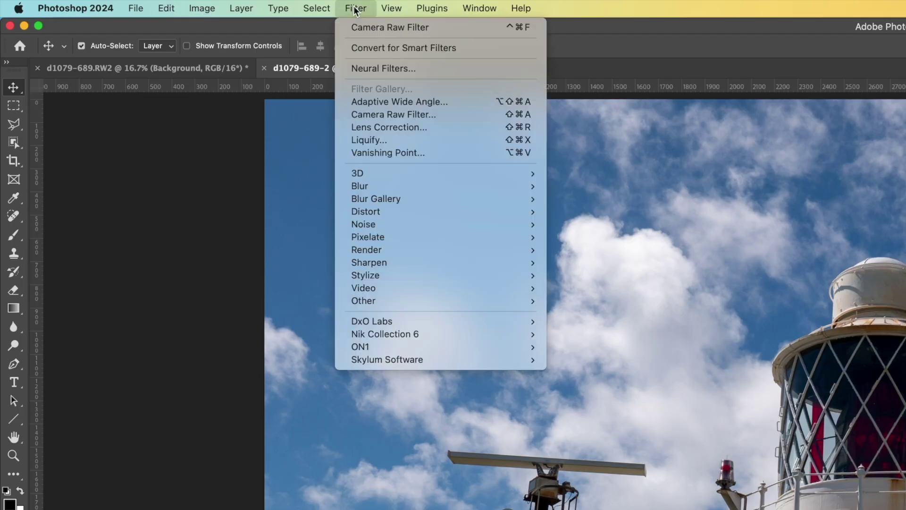
pyautogui.click(485, 115)
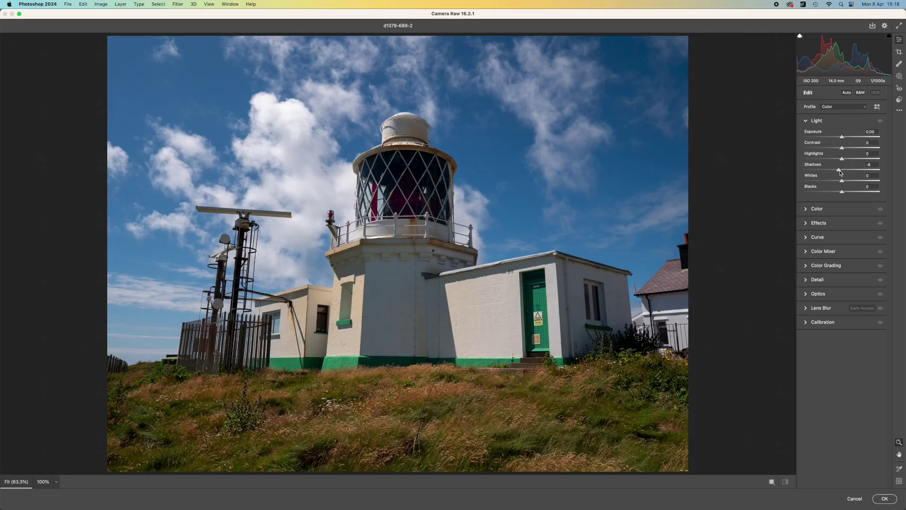
pyautogui.doubleClick(842, 171)
pyautogui.click(842, 159)
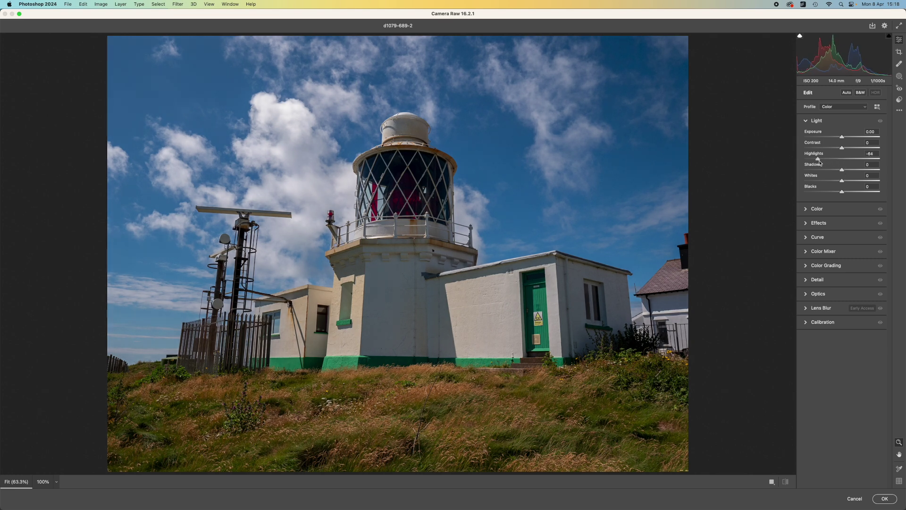
pyautogui.doubleClick(842, 160)
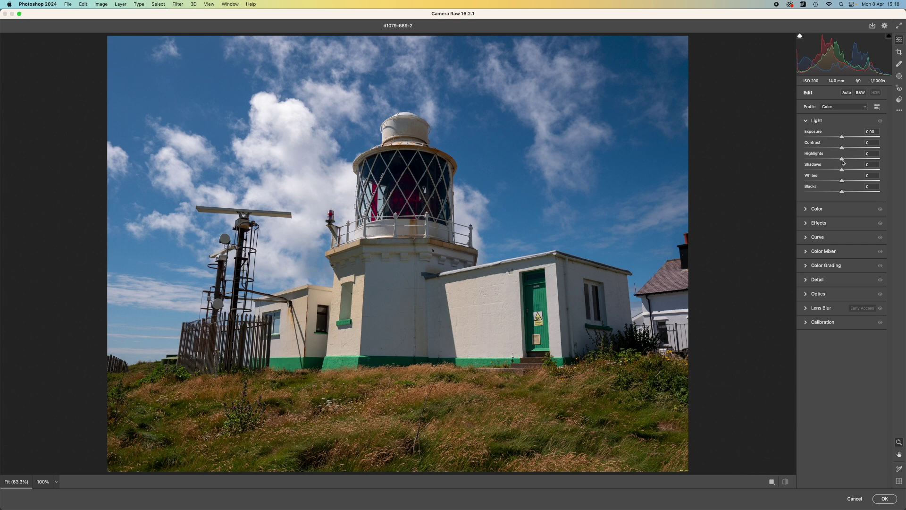
# Step: Compare Auto white balance, then settle on Custom at Temperature 0 and Tint 0
pyautogui.click(818, 209)
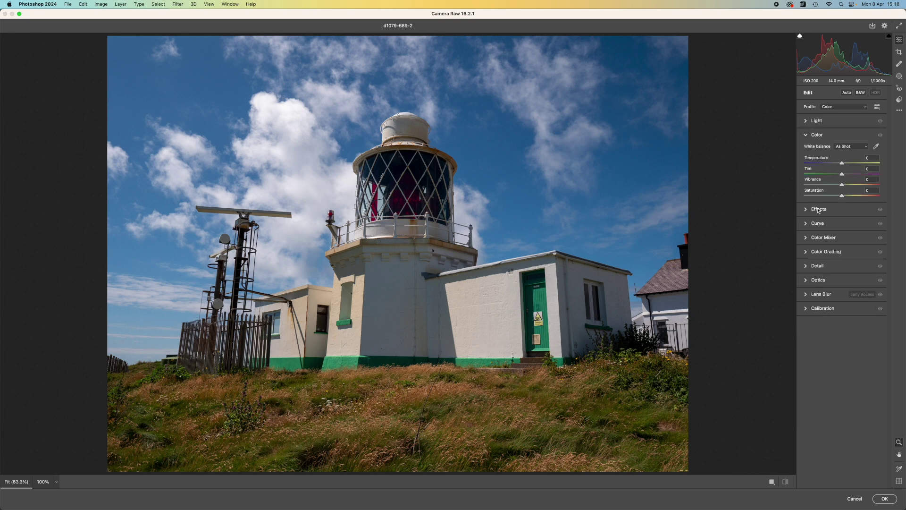
pyautogui.click(844, 147)
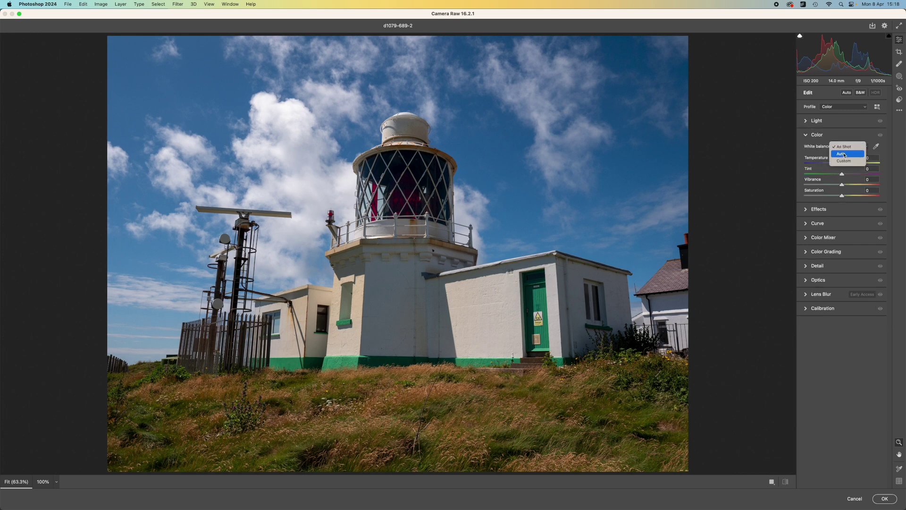
pyautogui.click(844, 155)
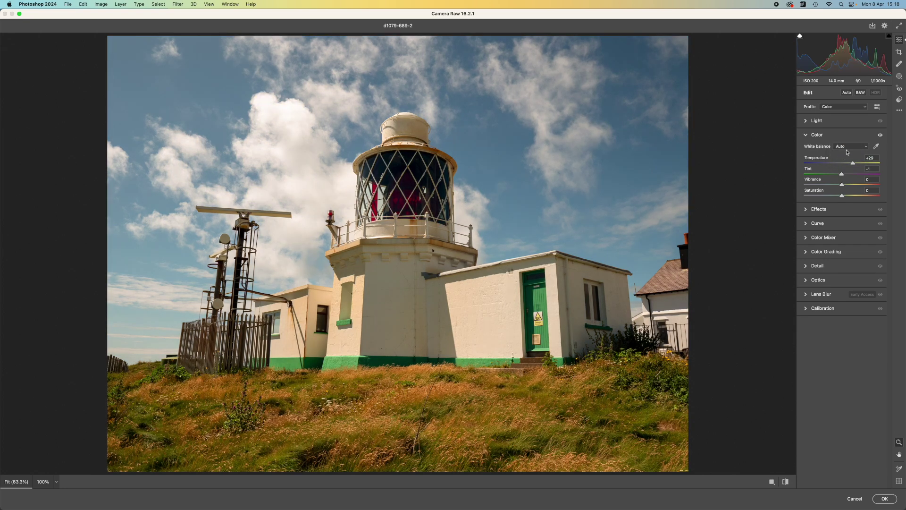
pyautogui.click(843, 147)
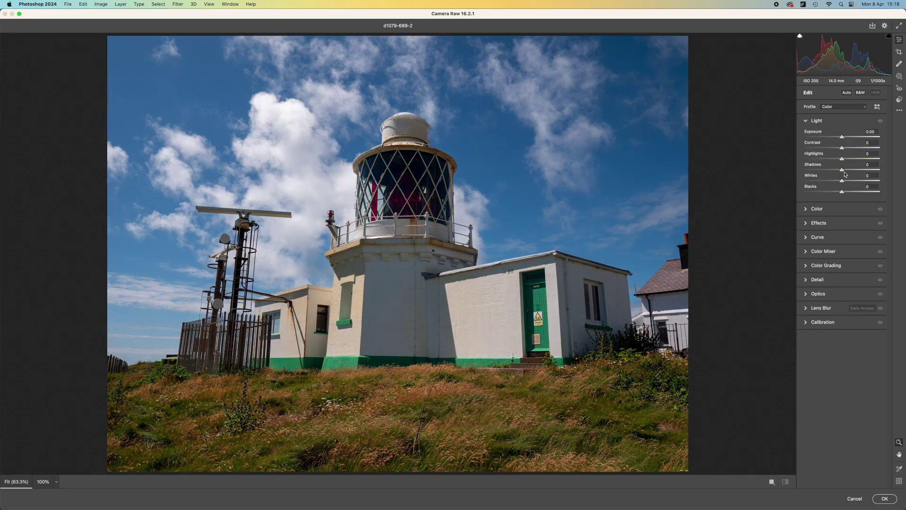
pyautogui.moveTo(846, 172)
pyautogui.mouseDown()
pyautogui.moveTo(841, 162)
pyautogui.moveTo(823, 163)
pyautogui.moveTo(845, 162)
pyautogui.mouseUp()
pyautogui.click(818, 209)
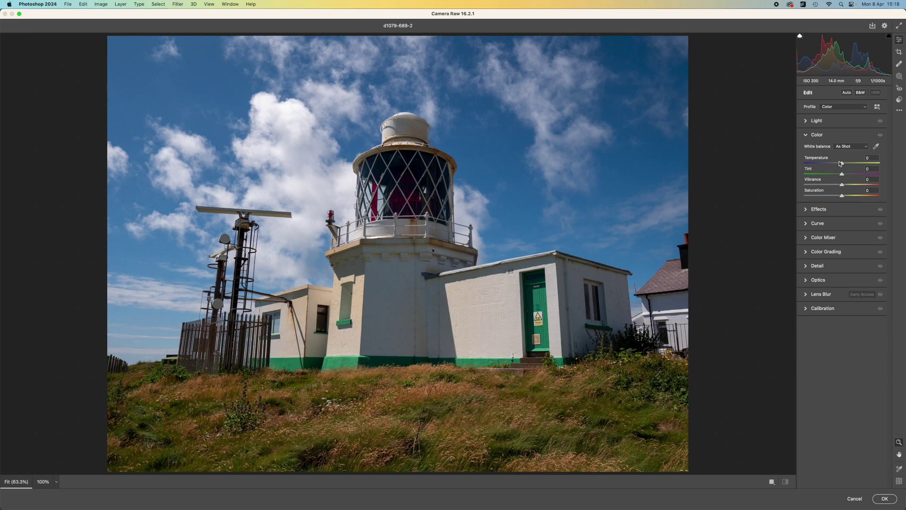
pyautogui.click(844, 146)
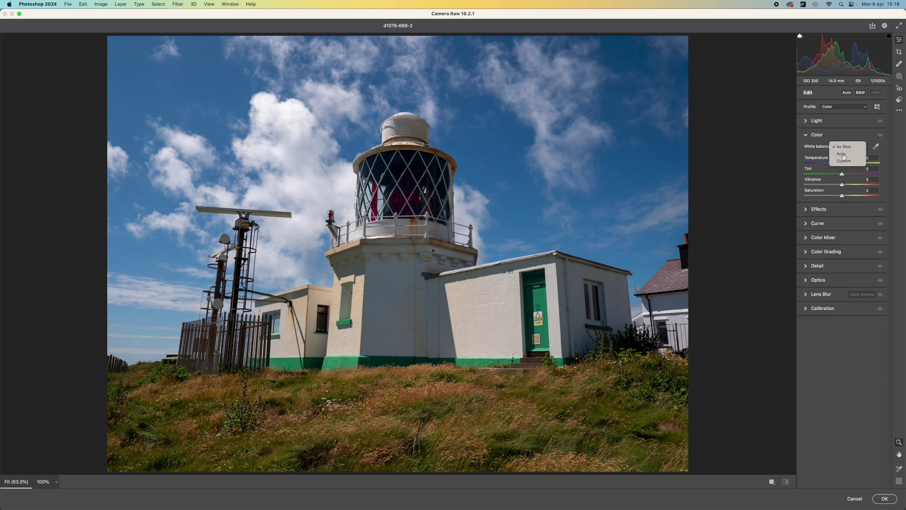
pyautogui.click(843, 154)
pyautogui.click(845, 147)
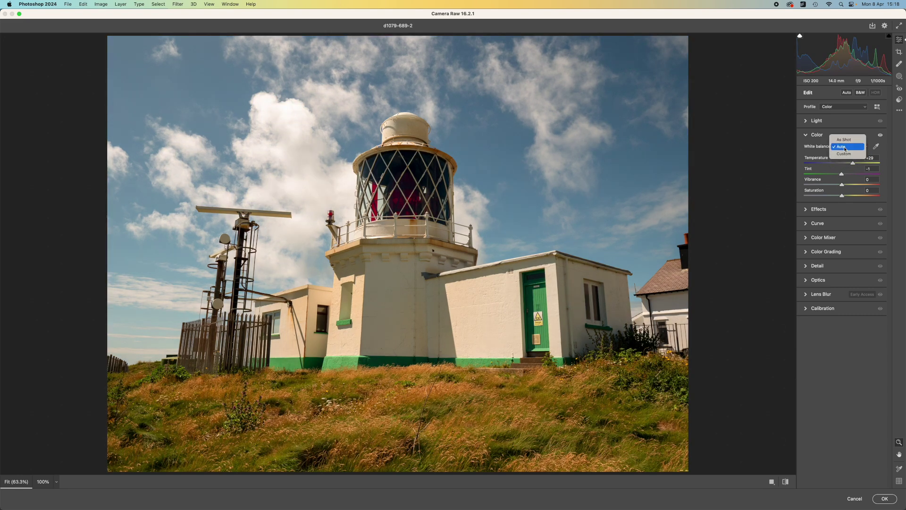
pyautogui.click(844, 156)
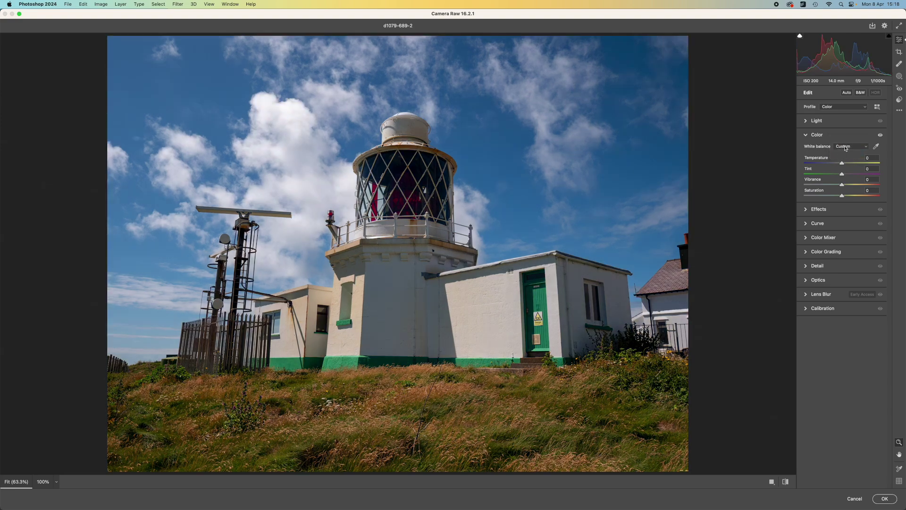
# Step: Browse the Modern profile group, keeping the Color profile applied
pyautogui.click(877, 107)
pyautogui.click(802, 251)
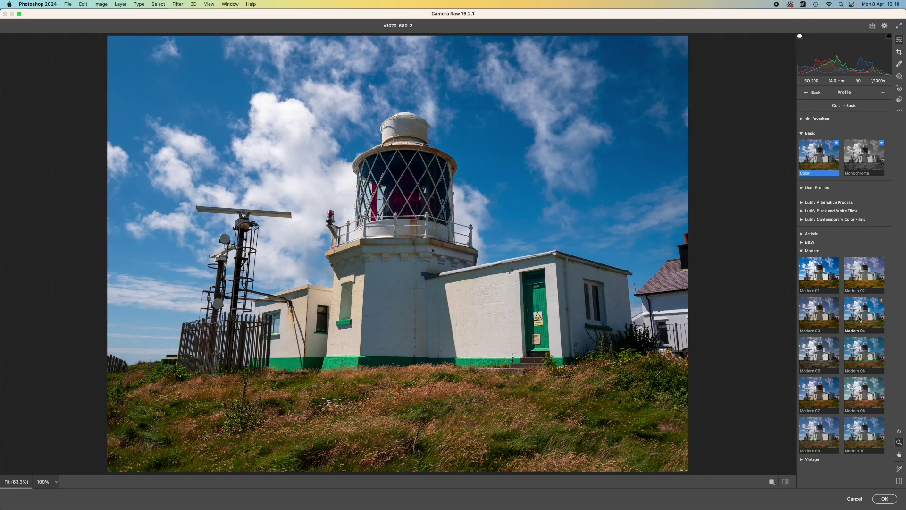
pyautogui.click(813, 93)
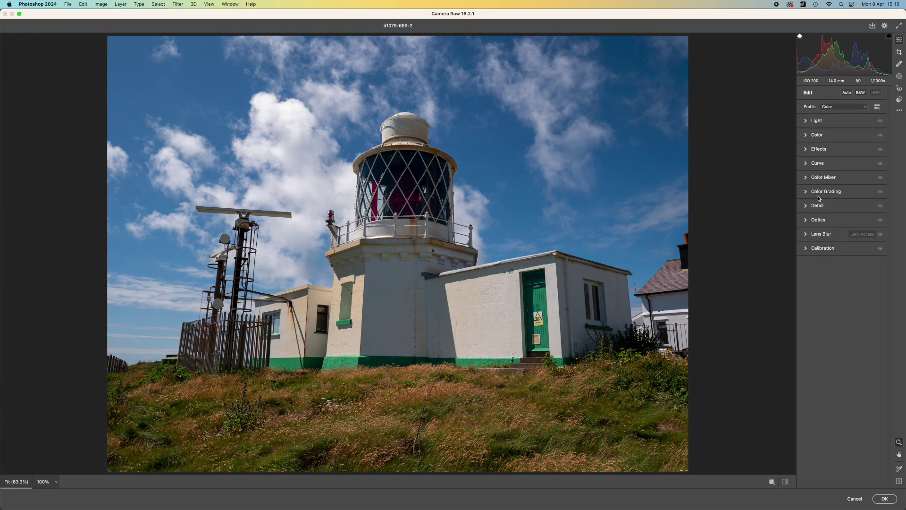
pyautogui.click(819, 163)
pyautogui.moveTo(845, 226); pyautogui.dragTo(825, 240)
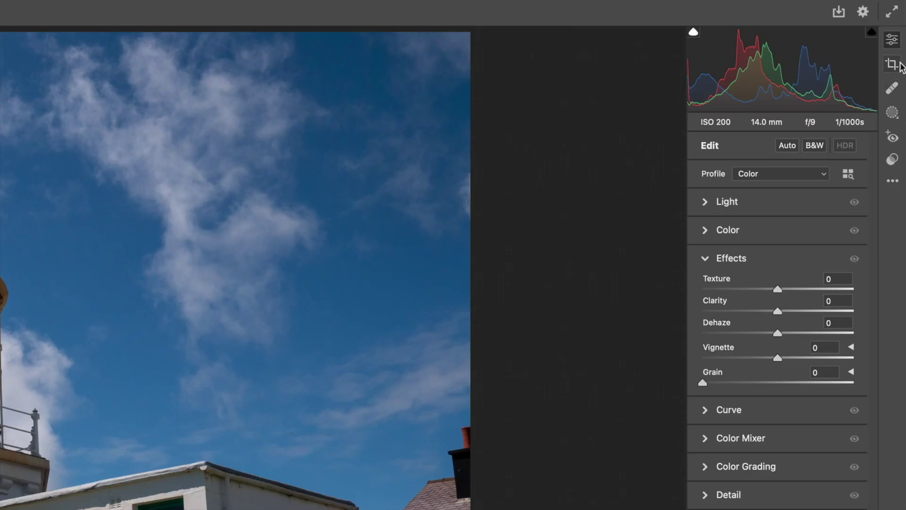
pyautogui.click(894, 67)
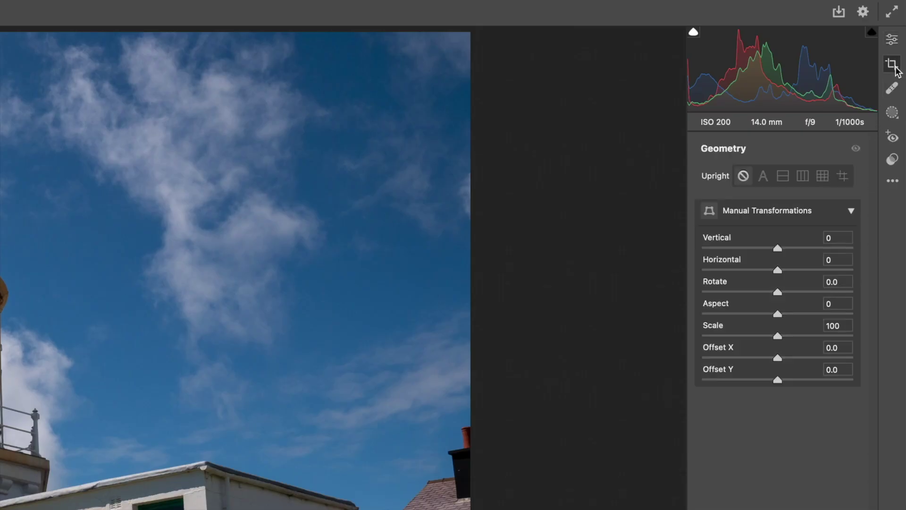
pyautogui.click(894, 90)
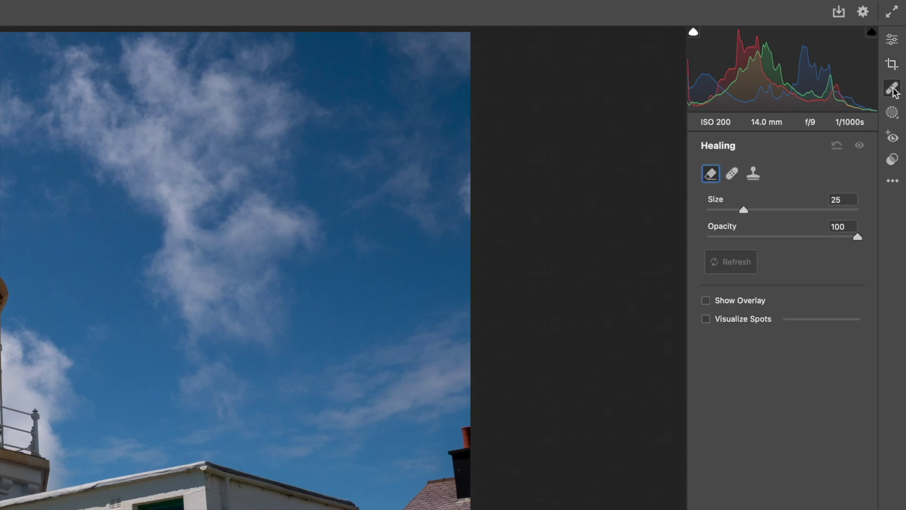
pyautogui.click(893, 115)
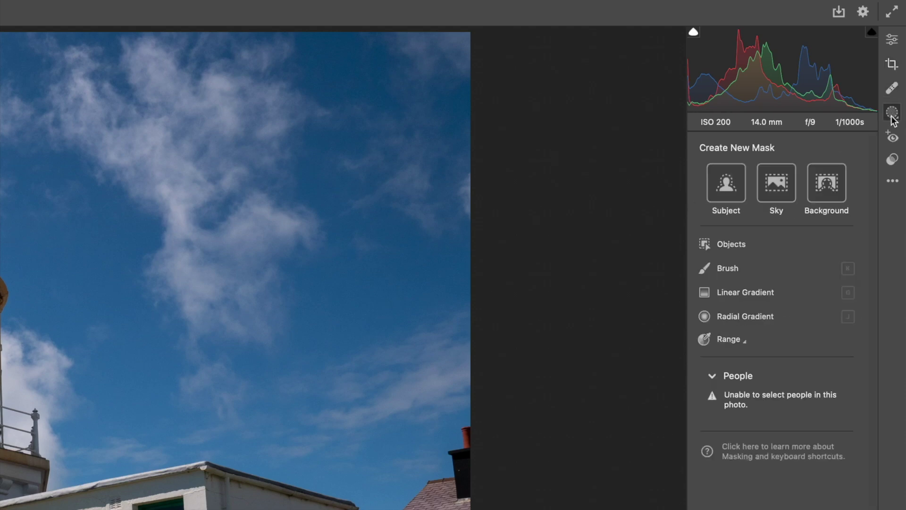
pyautogui.click(893, 137)
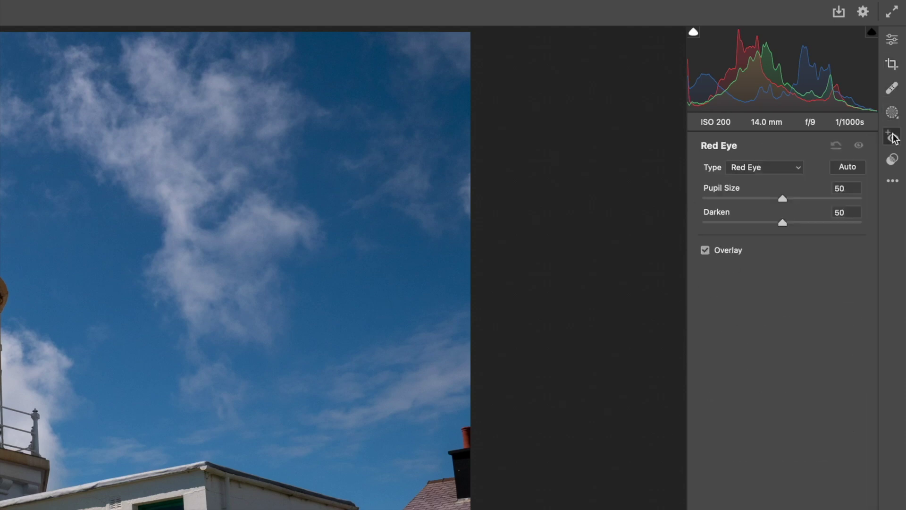
pyautogui.click(892, 160)
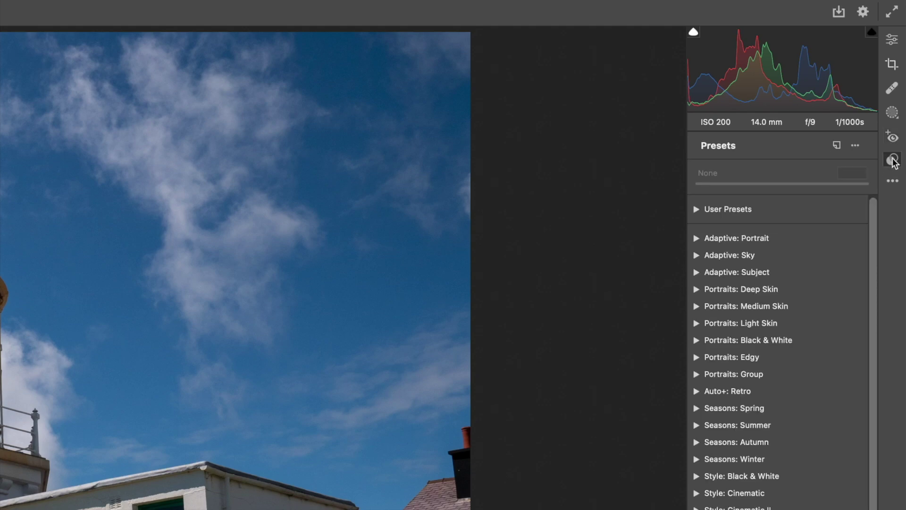
pyautogui.click(892, 40)
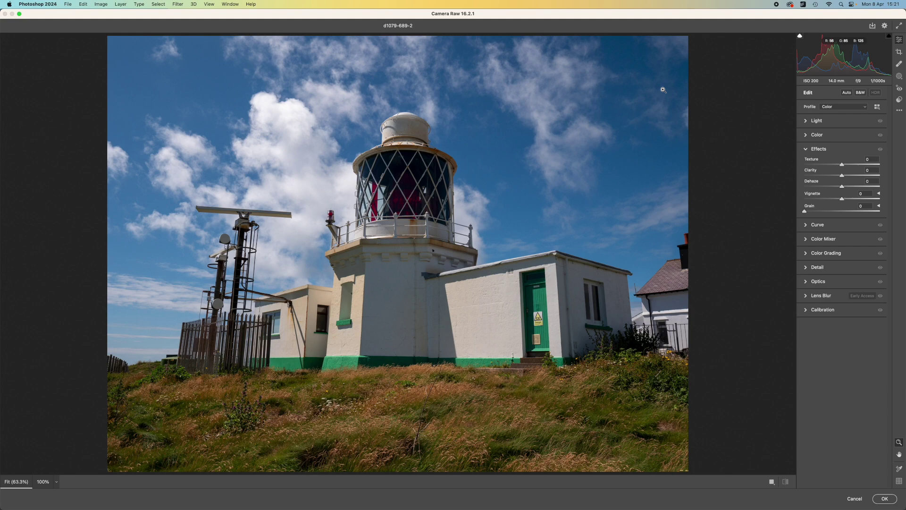
pyautogui.click(818, 149)
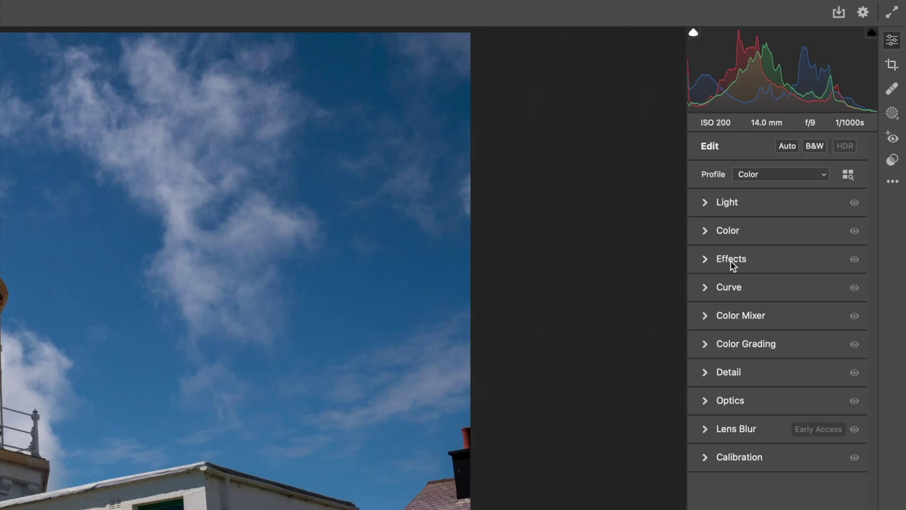
# Step: Apply Auto tone, then add a Sky mask with Dehaze +58 and Saturation −23
pyautogui.click(790, 147)
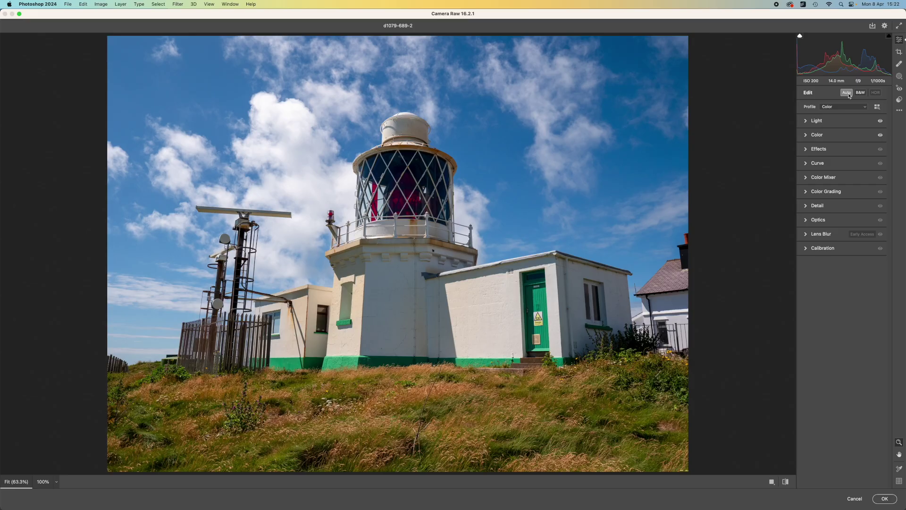
pyautogui.click(899, 76)
pyautogui.click(843, 123)
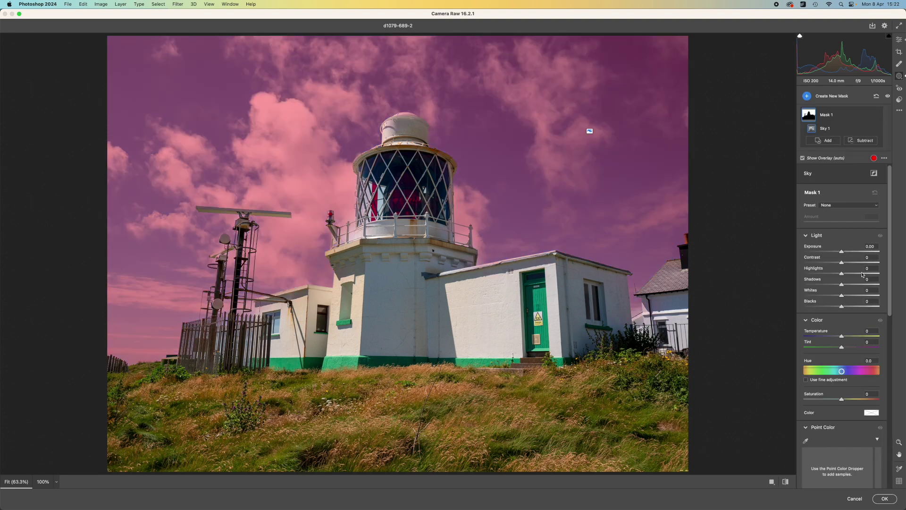
pyautogui.scroll(-1, 853, 288)
pyautogui.scroll(-10, 852, 288)
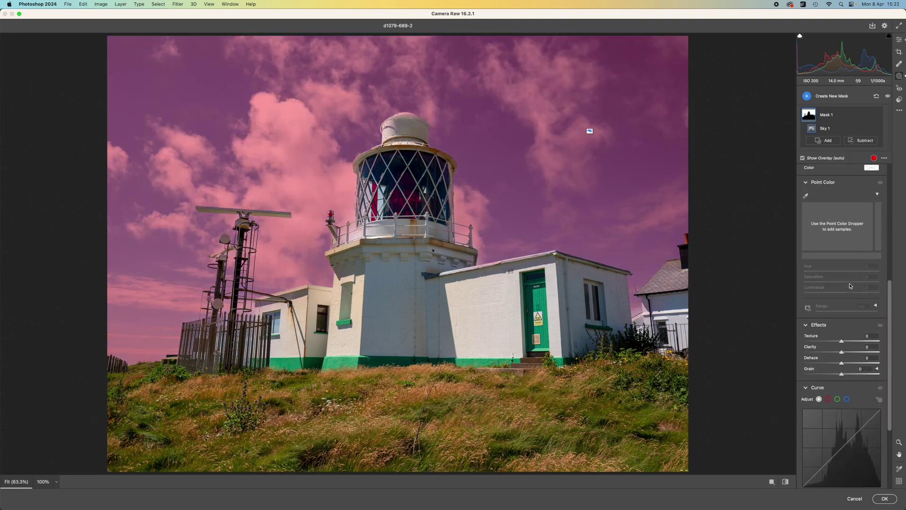
pyautogui.moveTo(842, 254); pyautogui.dragTo(865, 255)
pyautogui.scroll(10, 853, 259)
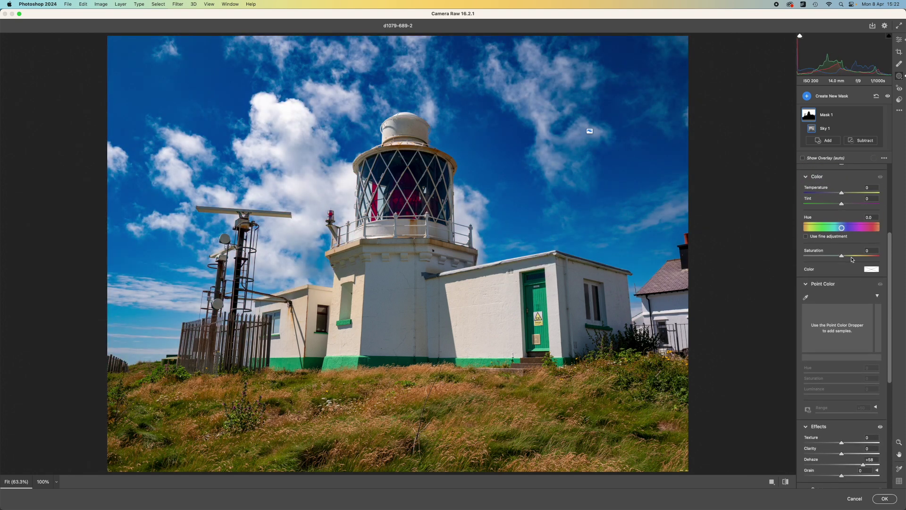
pyautogui.moveTo(842, 255); pyautogui.dragTo(825, 258)
pyautogui.hotkey('shift', 't')
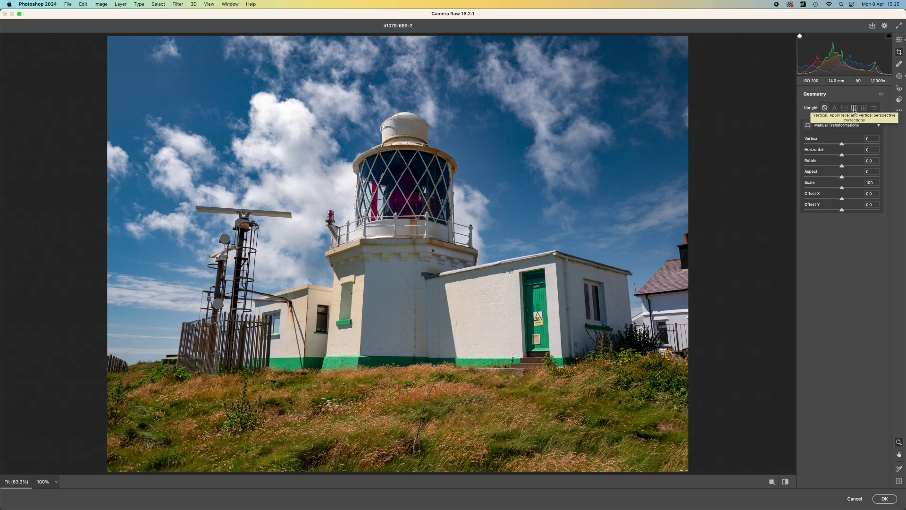
# Step: Apply Vertical Upright correction and raise Scale to 112 to fill the frame
pyautogui.click(854, 108)
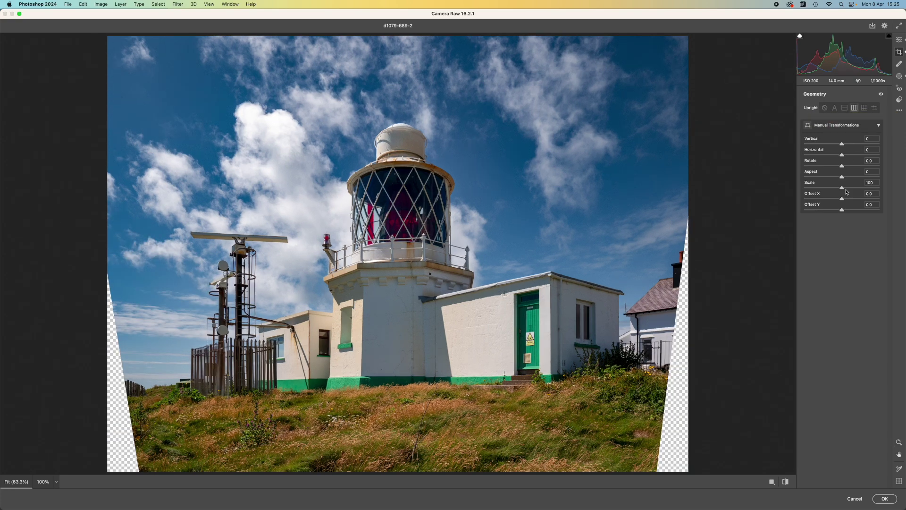
pyautogui.moveTo(842, 188); pyautogui.dragTo(850, 189)
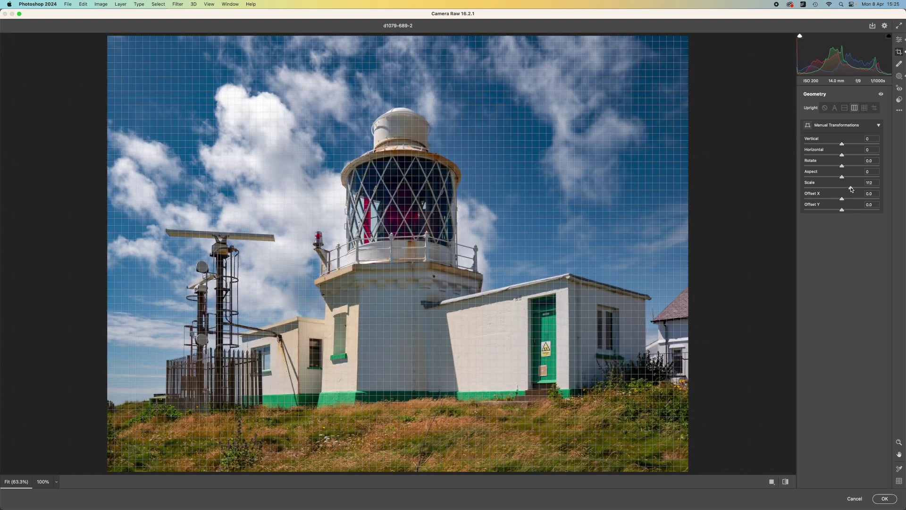
pyautogui.click(900, 100)
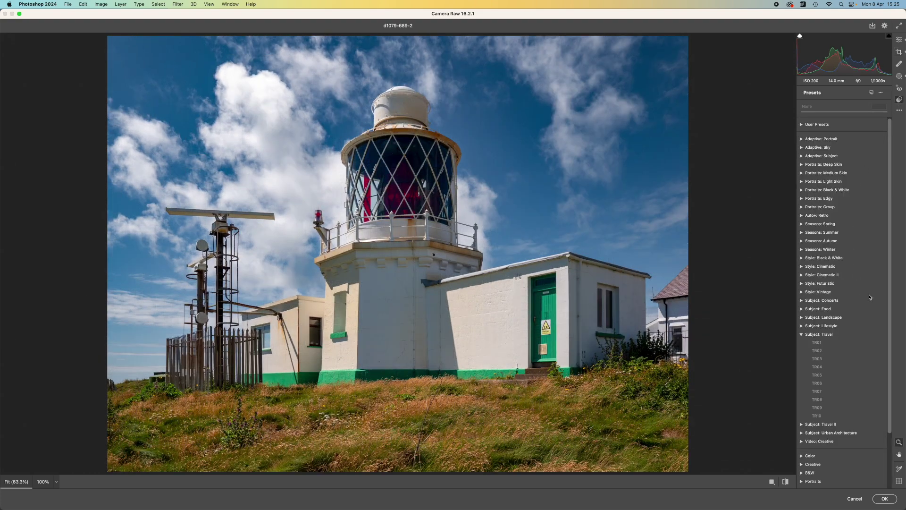
# Step: Apply the Travel TR05 preset and confirm the Camera Raw edits with OK
pyautogui.click(828, 375)
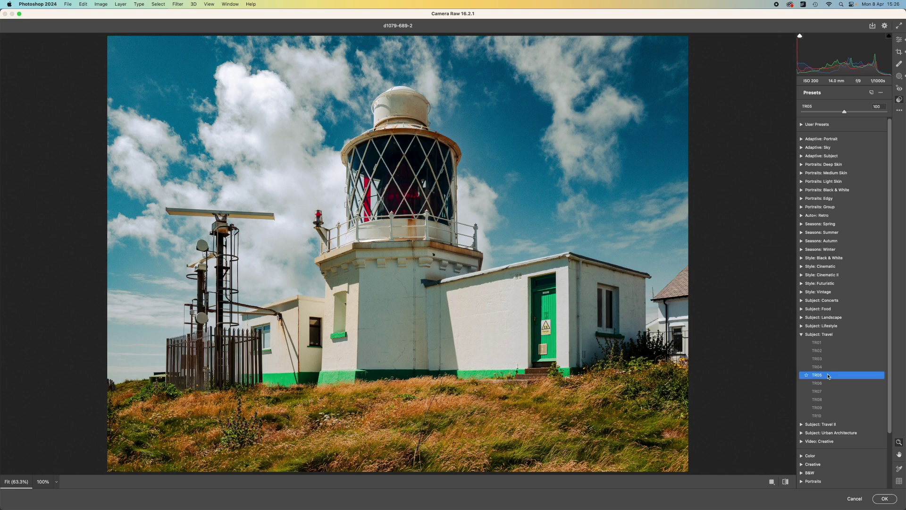
pyautogui.click(886, 499)
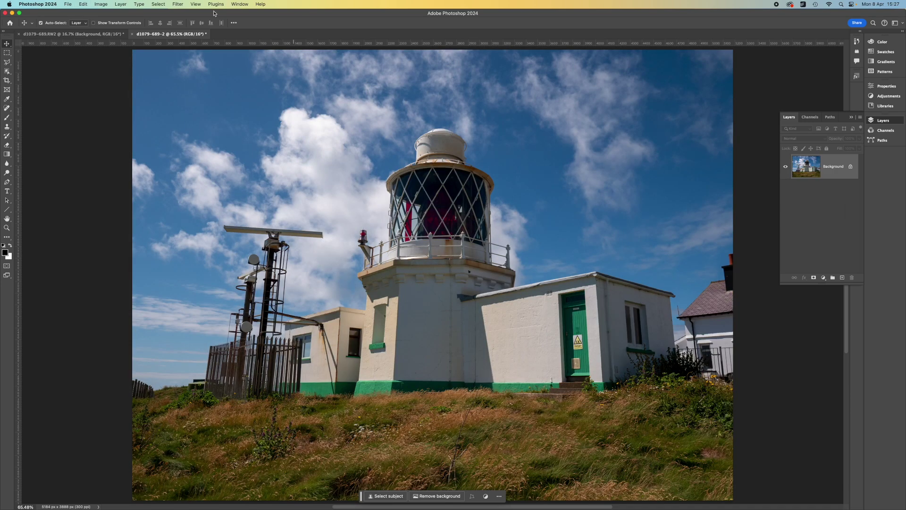
pyautogui.click(182, 7)
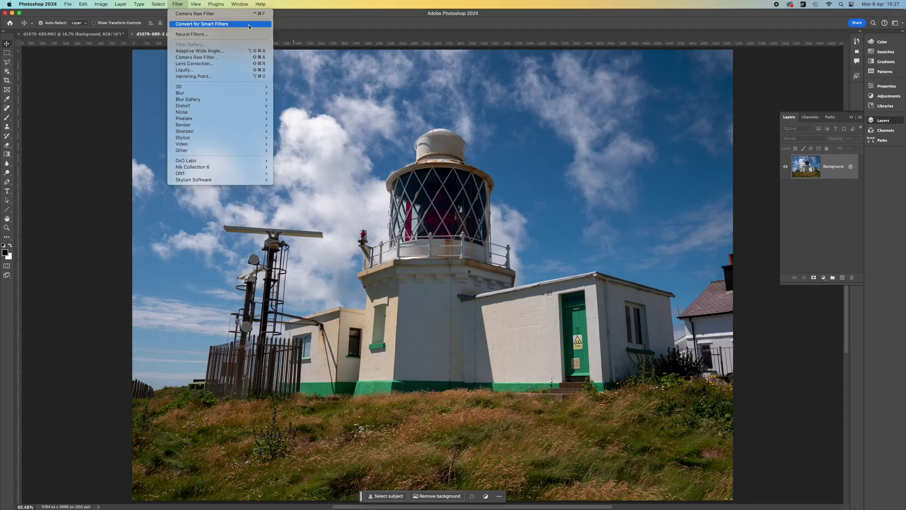
# Step: Rerun the last Camera Raw Filter to apply the straightened, teal travel look to the image
pyautogui.click(497, 49)
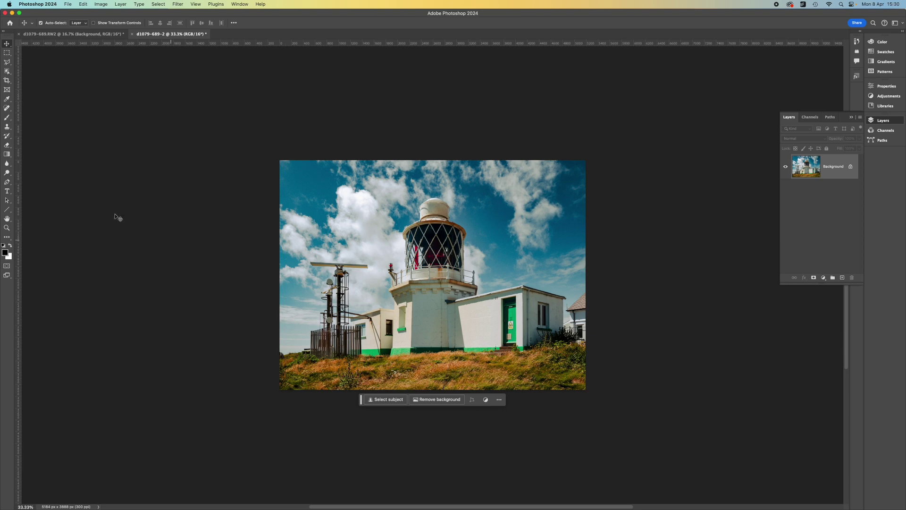
# Step: Expand a 16:9 crop up and left past the photo and fill it with Generative Expand
pyautogui.click(7, 80)
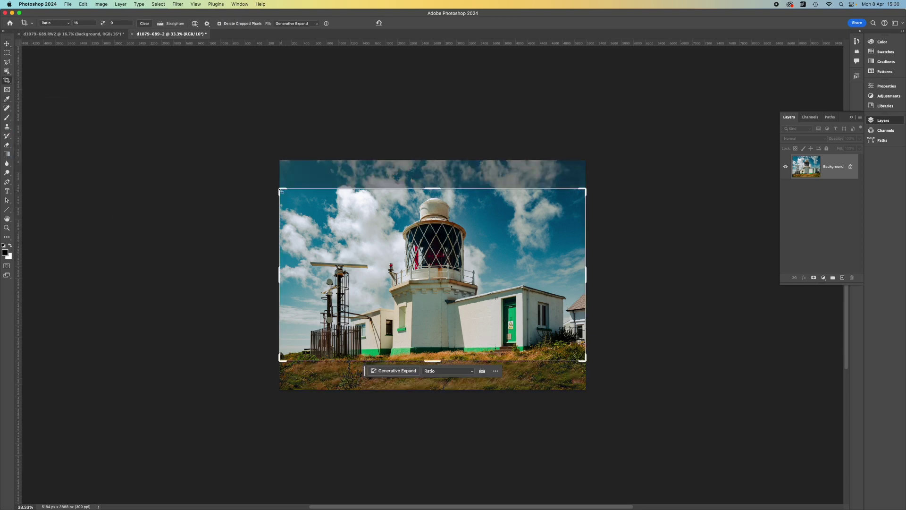
pyautogui.moveTo(282, 191); pyautogui.dragTo(189, 138)
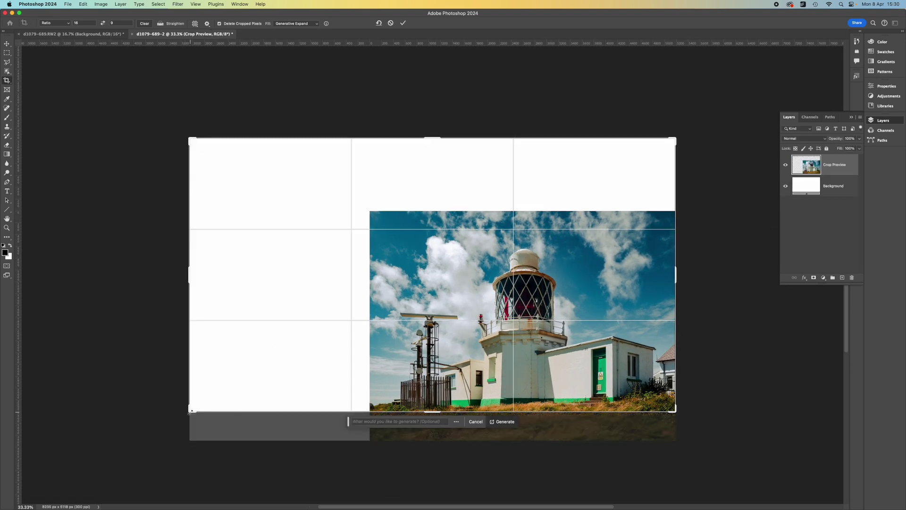
pyautogui.moveTo(191, 412); pyautogui.dragTo(175, 444)
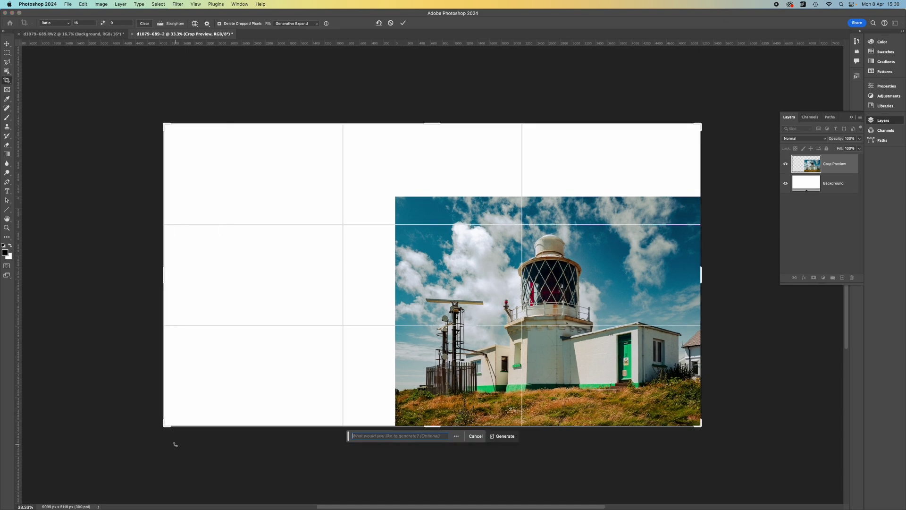
pyautogui.write('sea')
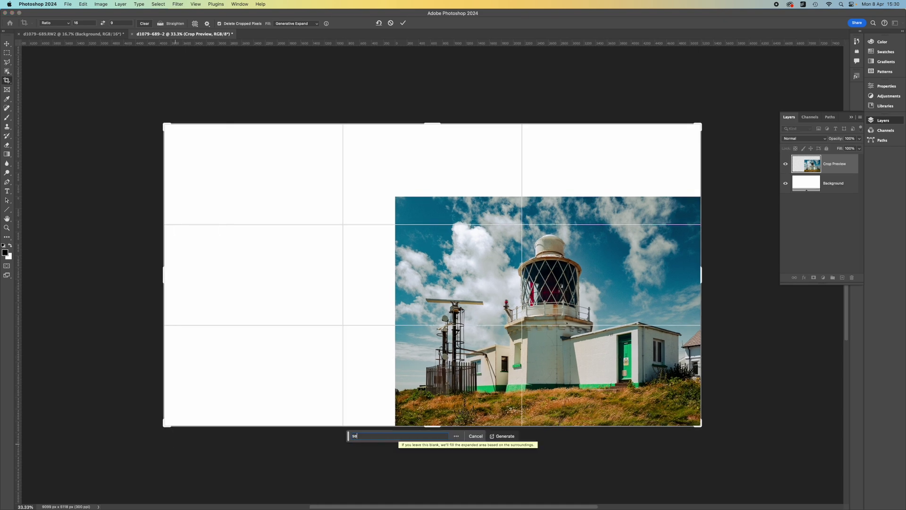
pyautogui.click(504, 436)
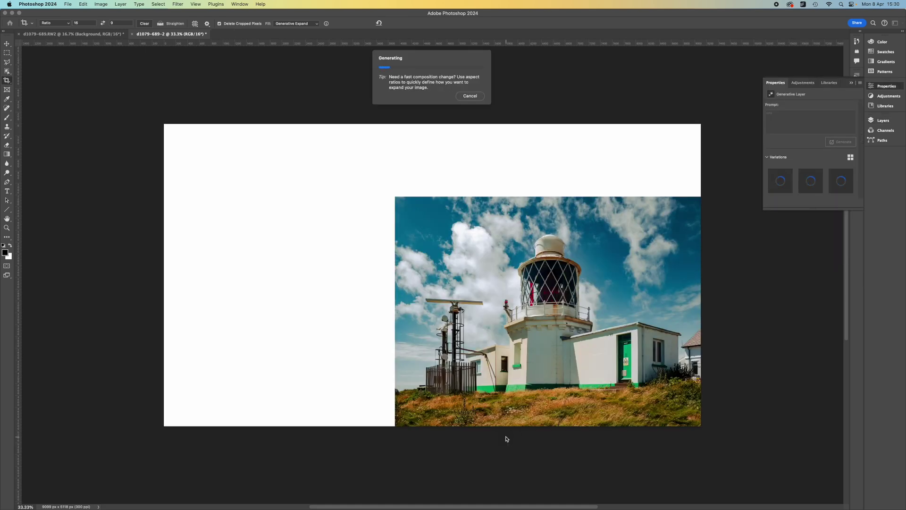